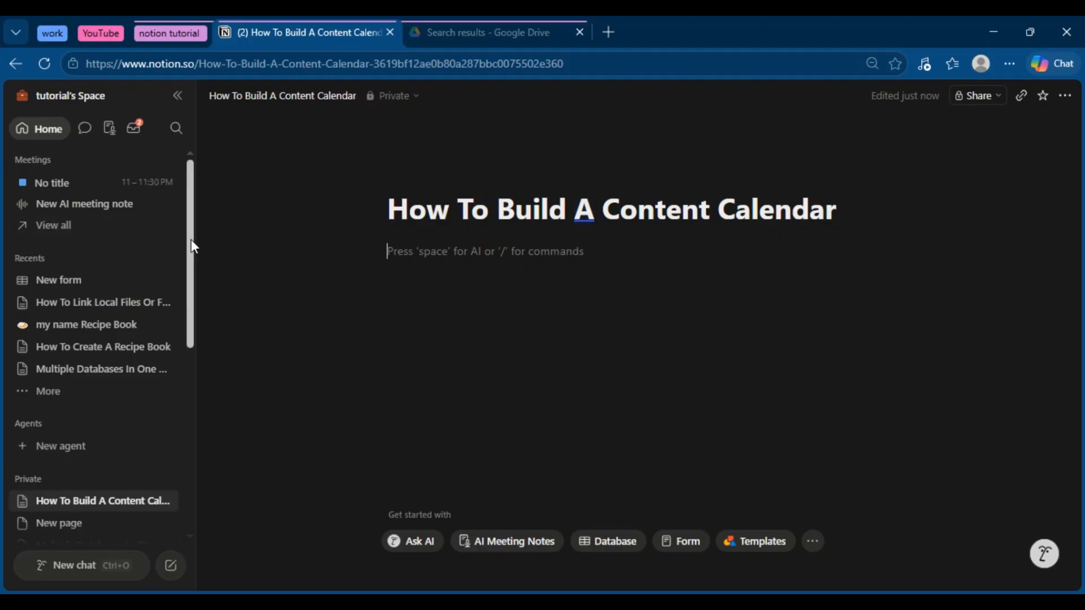
left_click_drag(191, 239, 196, 218)
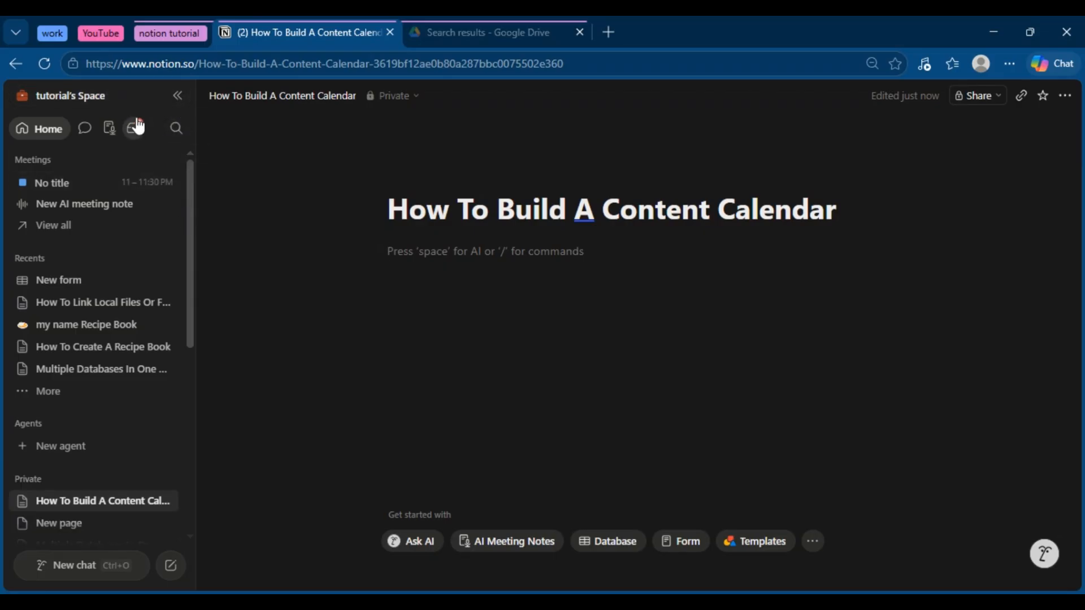
left_click(166, 97)
left_click(178, 97)
left_click(178, 97)
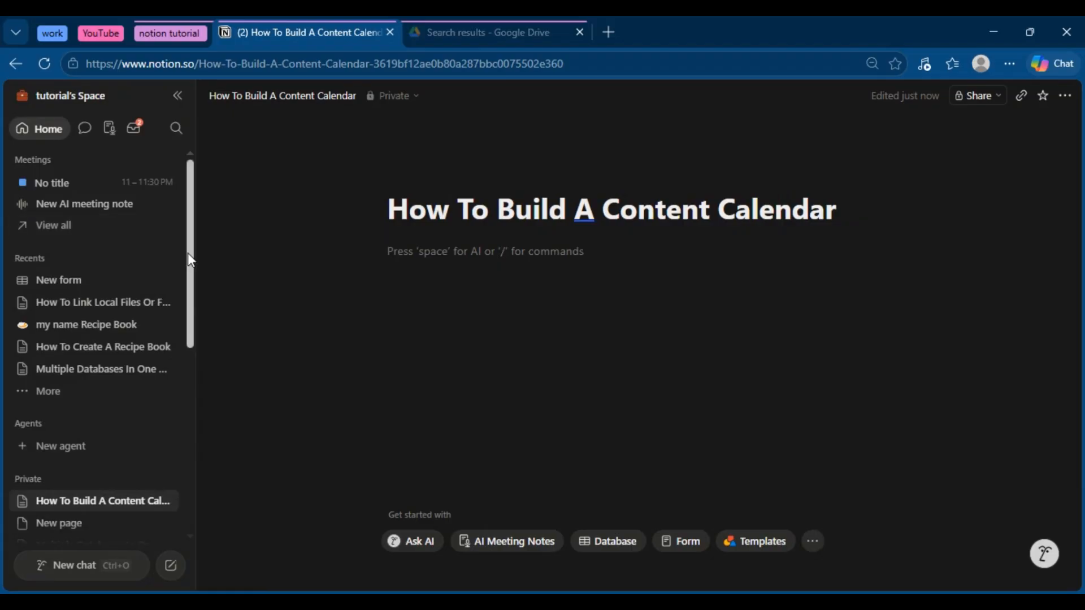
- Find Templates through the workspace search with "te" and open the Templates section of the Marketplace, closing the duplicate browser tab
left_click(179, 127)
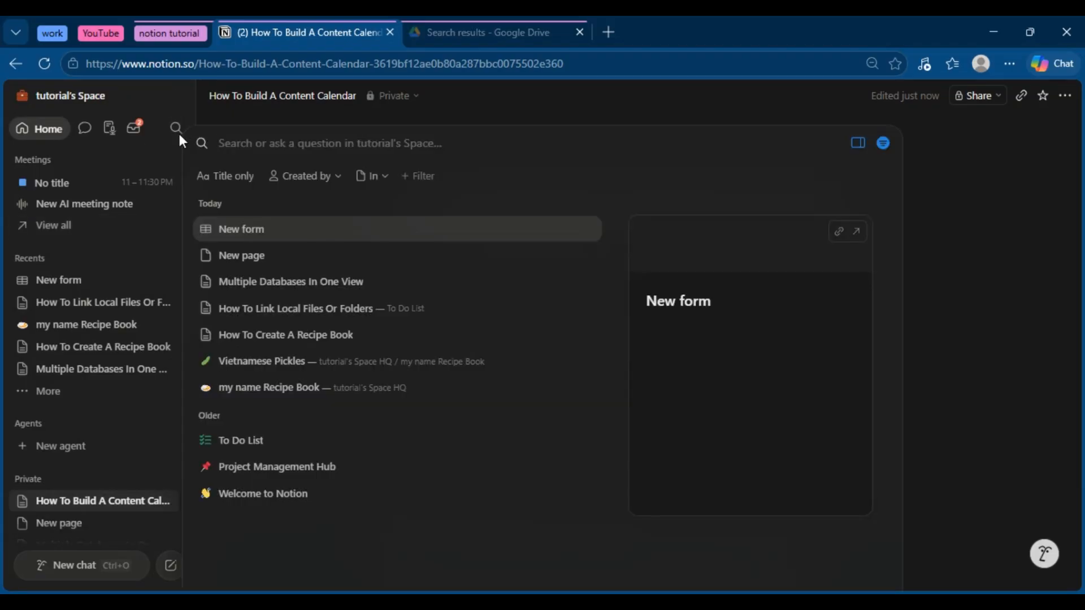
type("te")
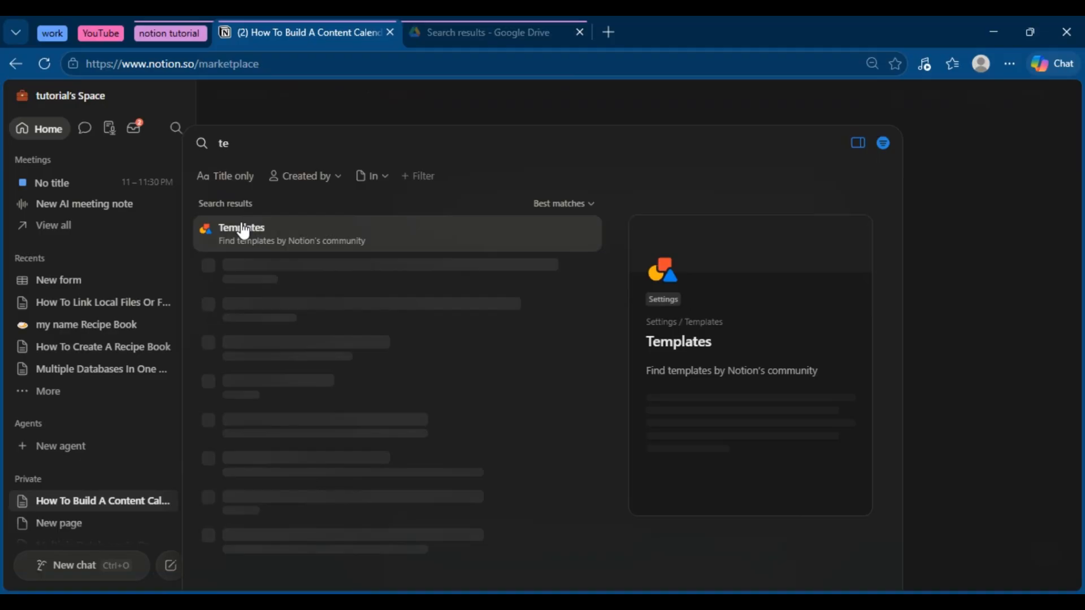
left_click(243, 231)
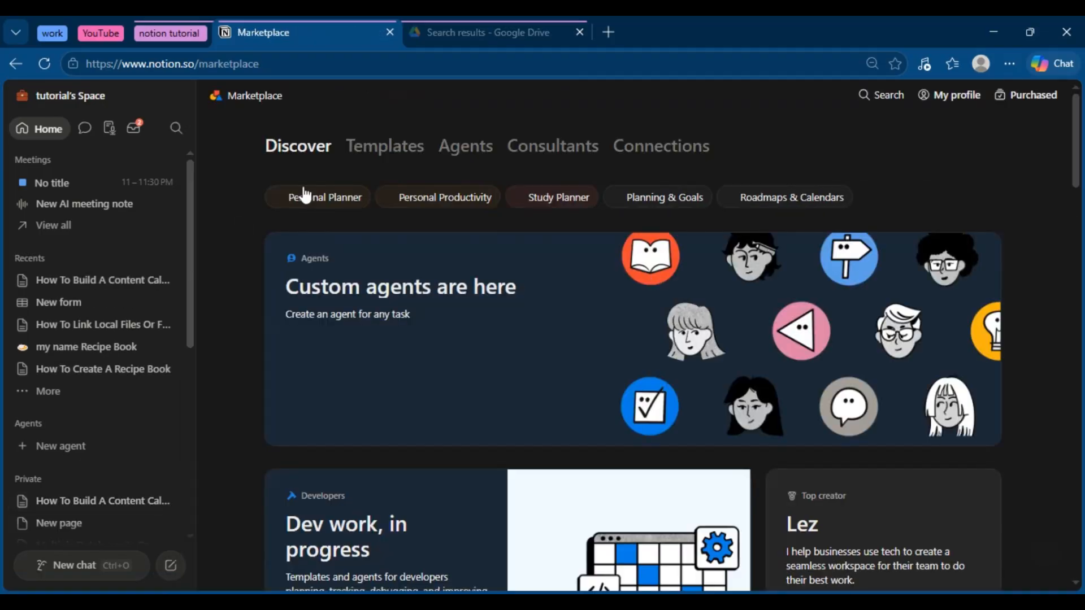
middle_click(367, 147)
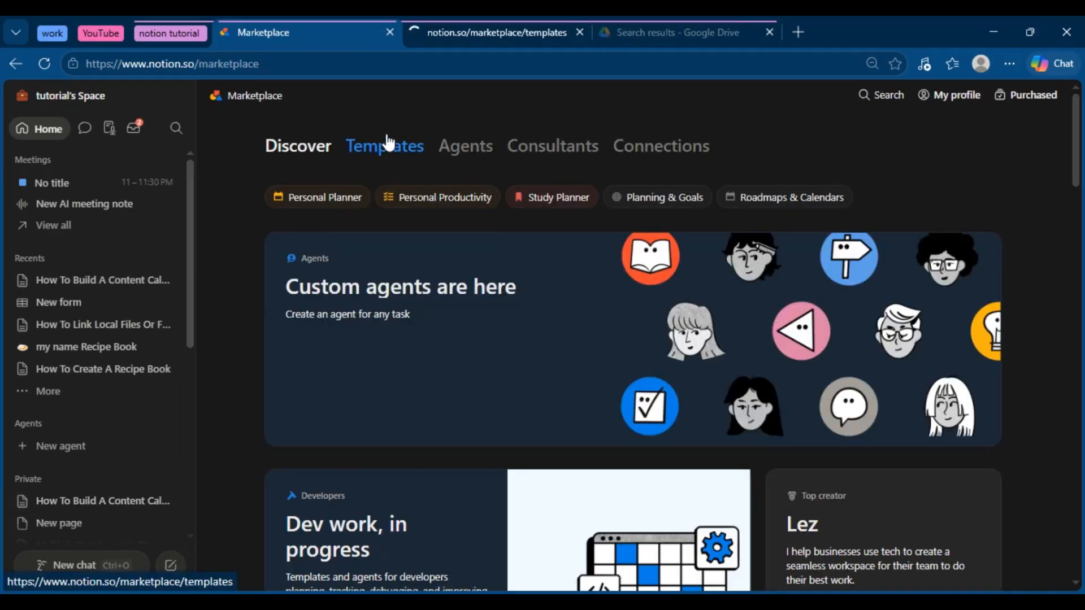
left_click(382, 146)
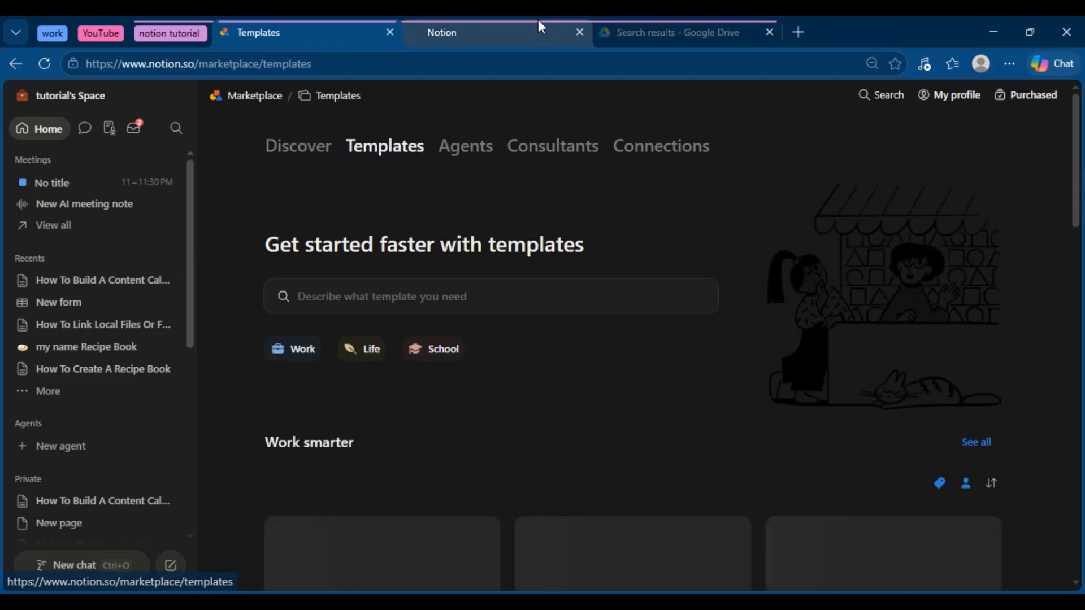
left_click(578, 33)
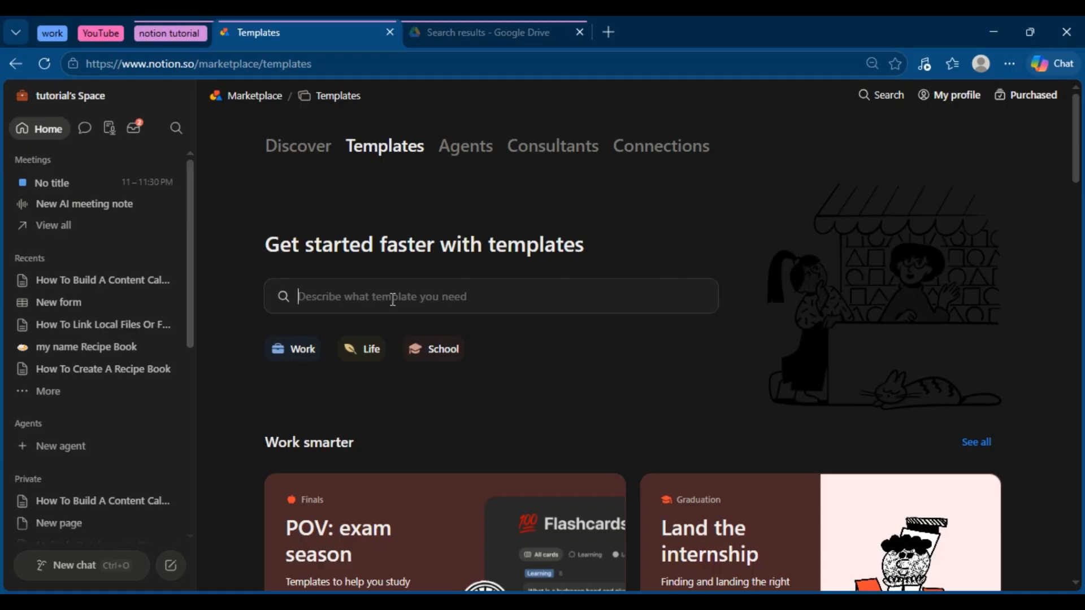
- Search the Marketplace templates for "content calander"
type("con")
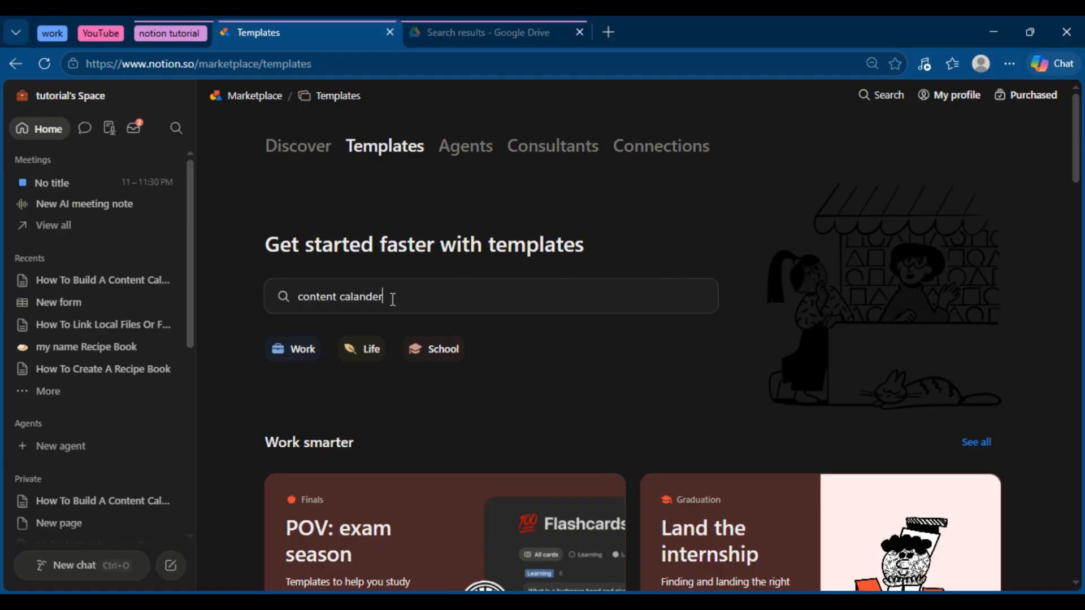
type("tent calander")
key("Return")
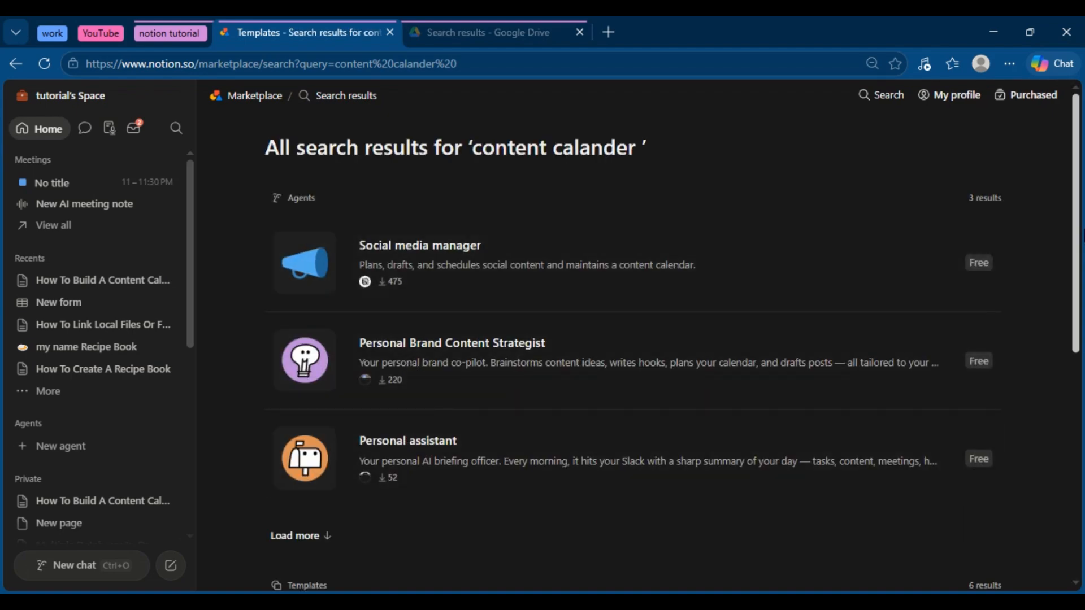
- View the details of the LinkedIn Social Media Content Calender template, and return to the search results
scroll(869, 294, "down", 2)
scroll(1079, 422, "down", 4)
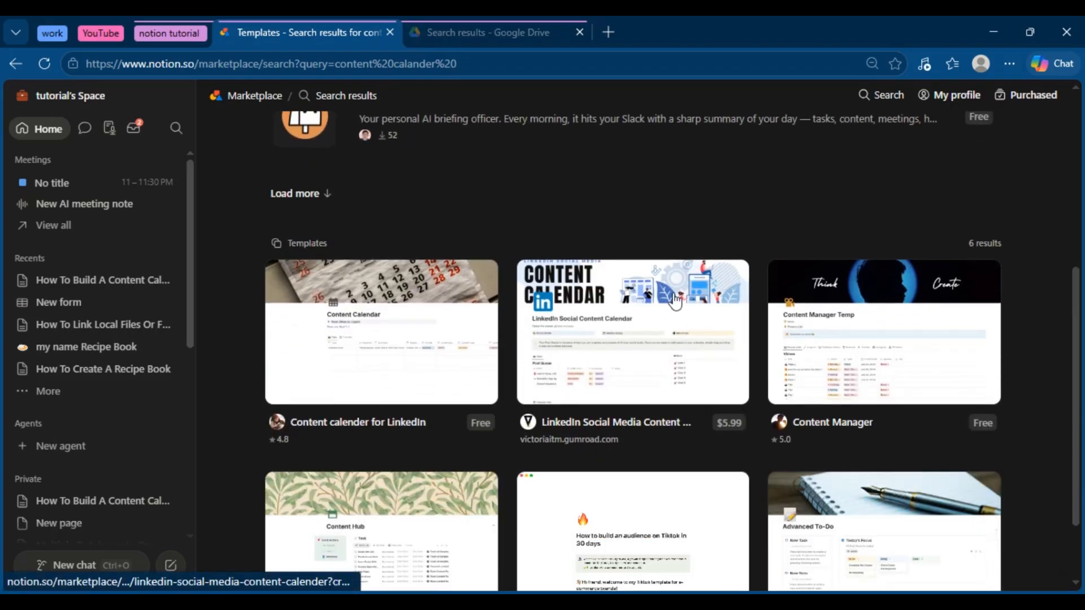
left_click(609, 348)
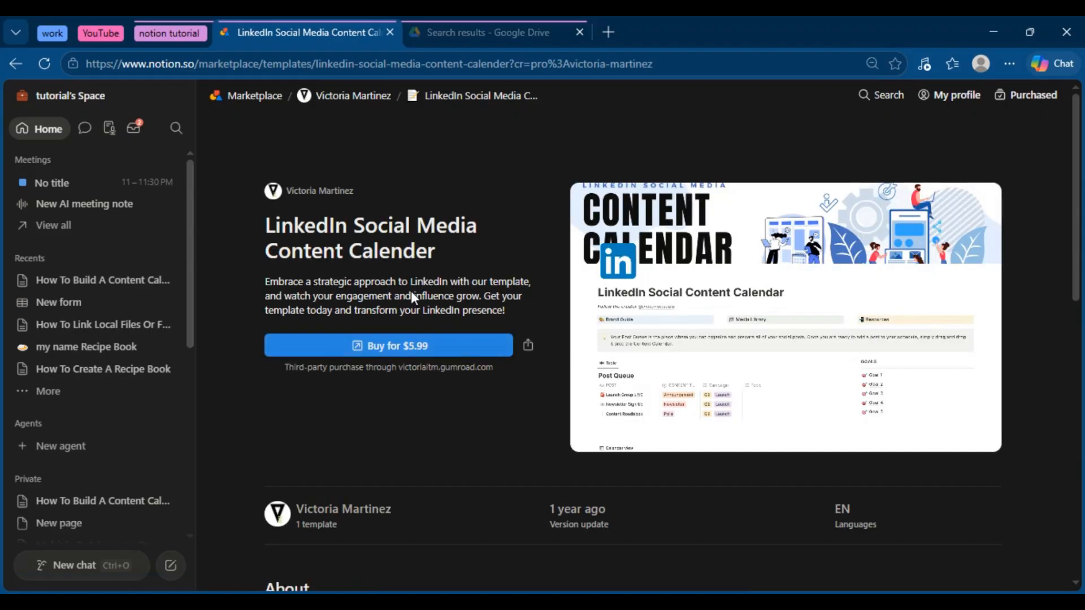
left_click(21, 64)
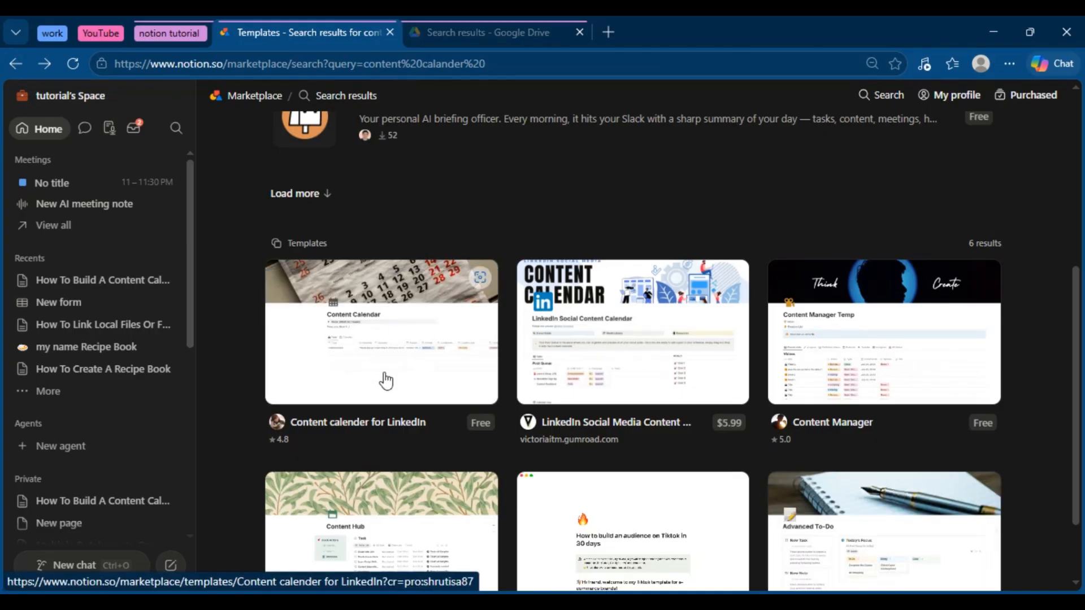
- Add the free "Content calender for LinkedIn" template to the Private section of the workspace
left_click(417, 389)
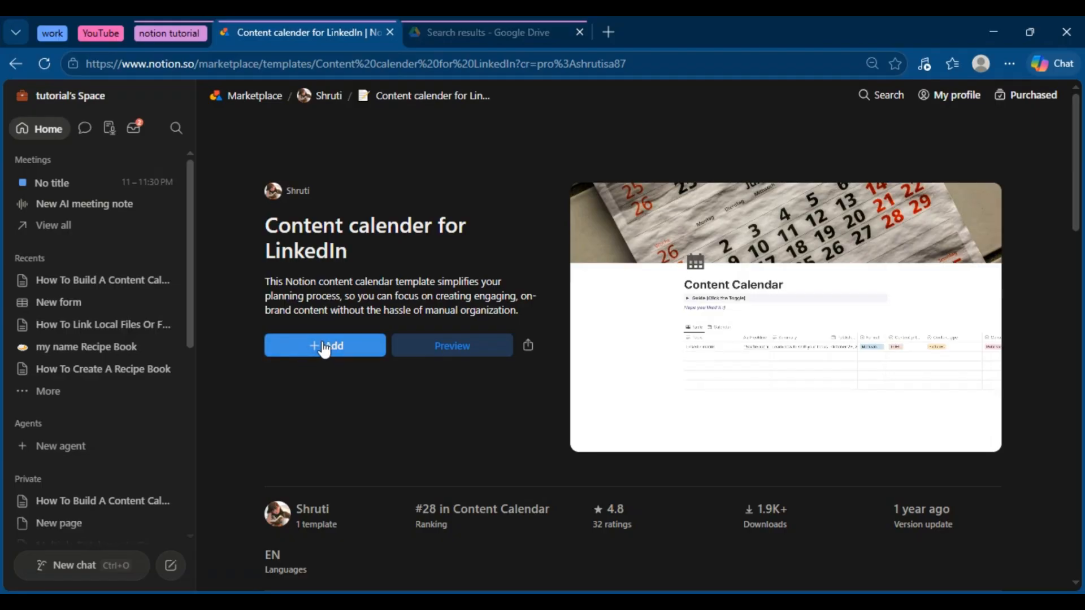
left_click(318, 345)
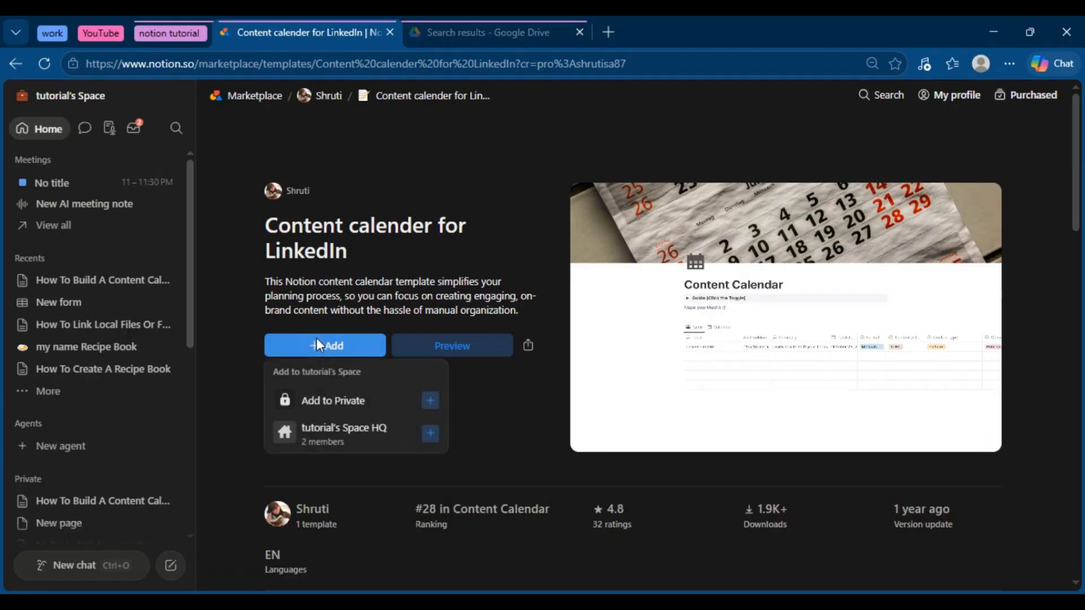
left_click(351, 409)
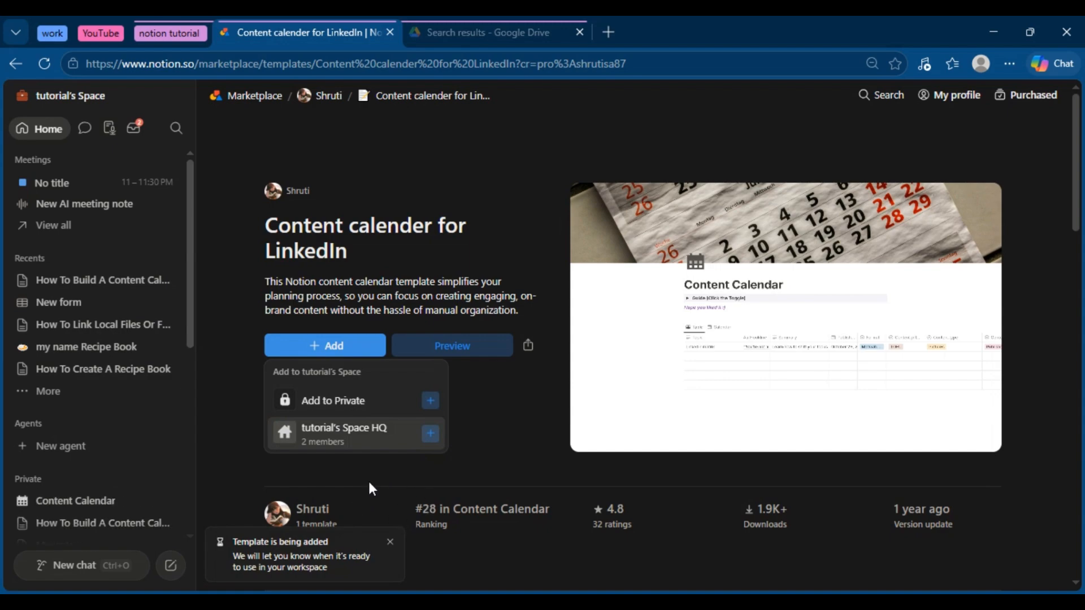
- Open the added Content Calendar page from the Private section and look over its table view
left_click(113, 500)
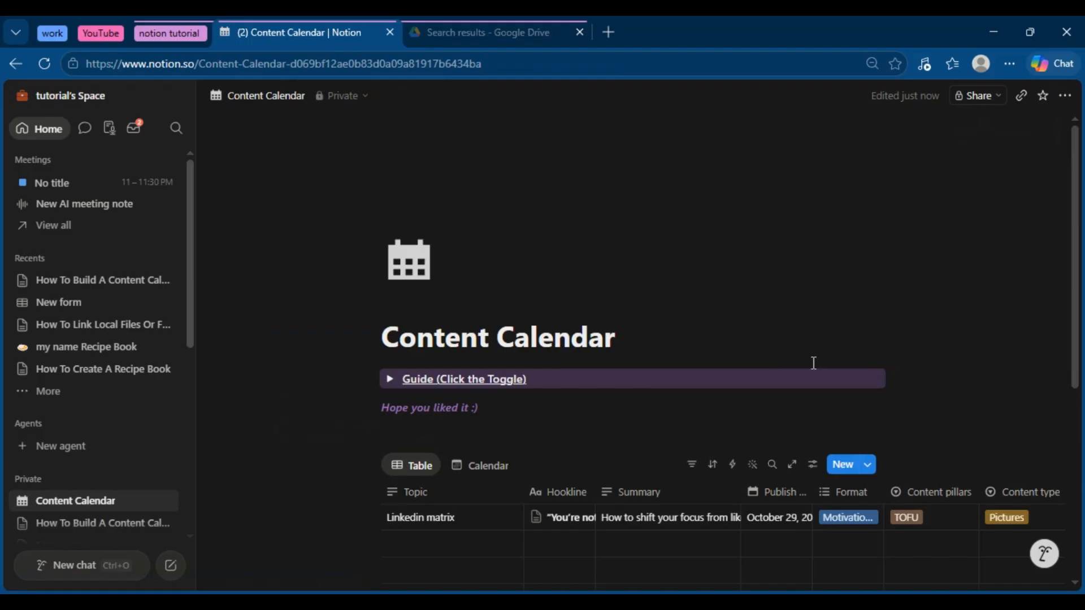
left_click(72, 527)
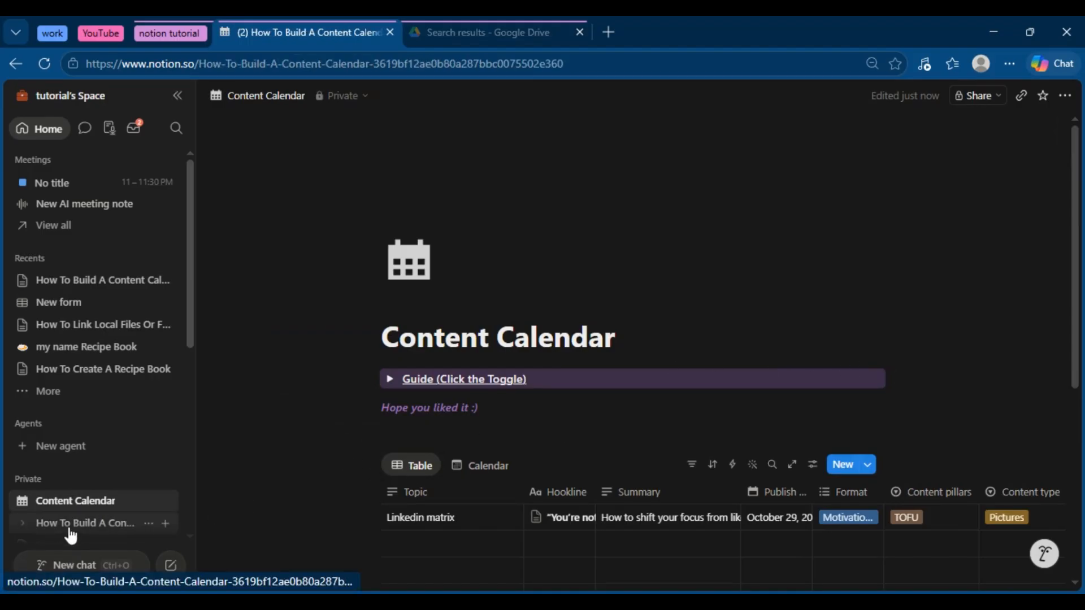
left_click(71, 501)
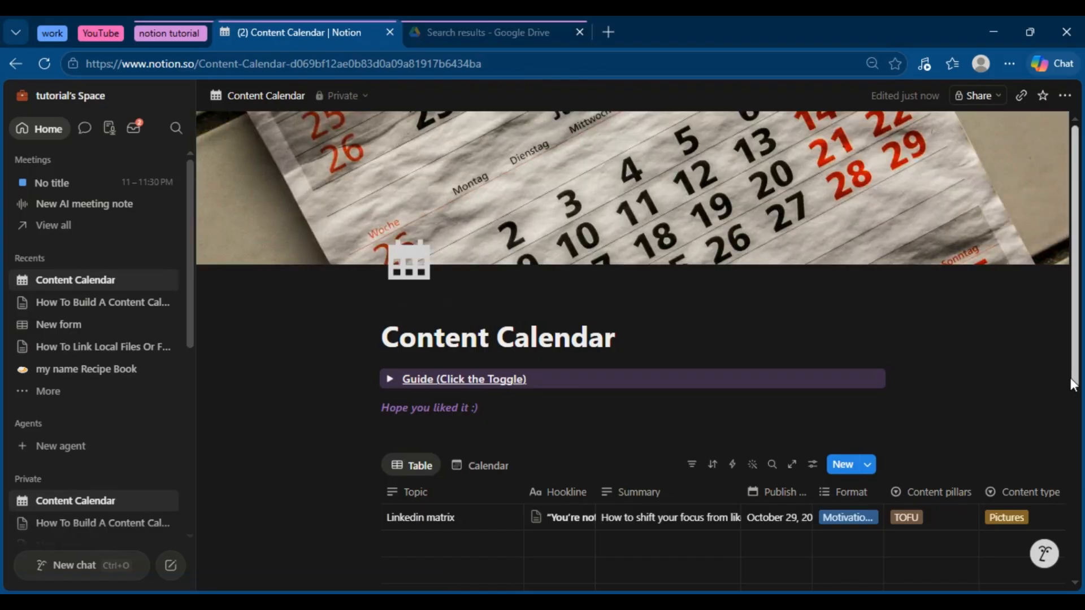
scroll(1069, 395, "down", 3)
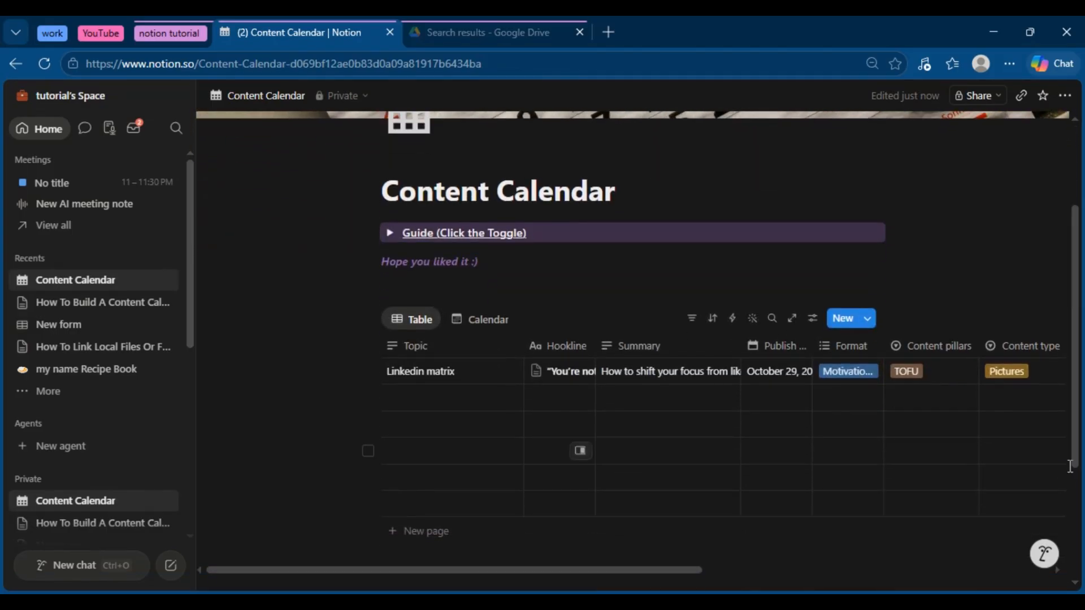
left_click_drag(668, 571, 643, 571)
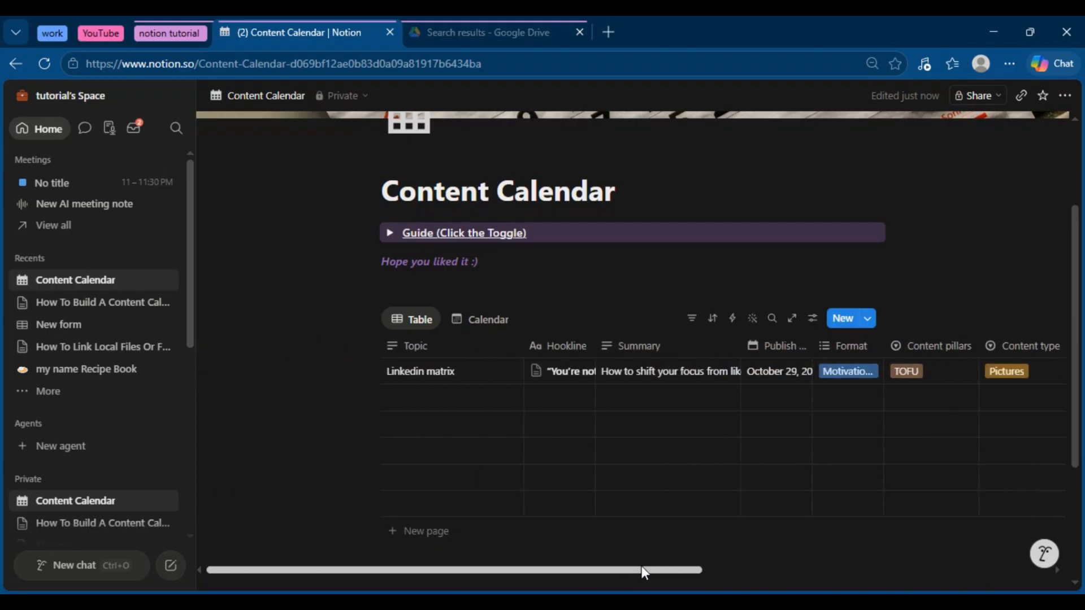
- Show the content database in its Calendar view and add a new page on May 14, 2026
left_click(487, 324)
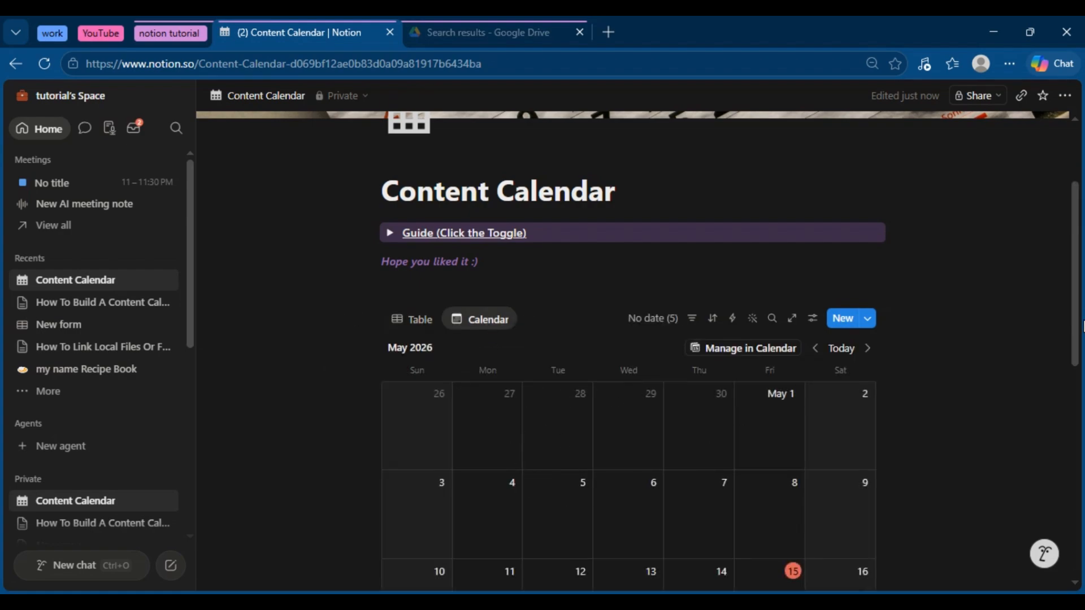
scroll(1079, 346, "down", 4)
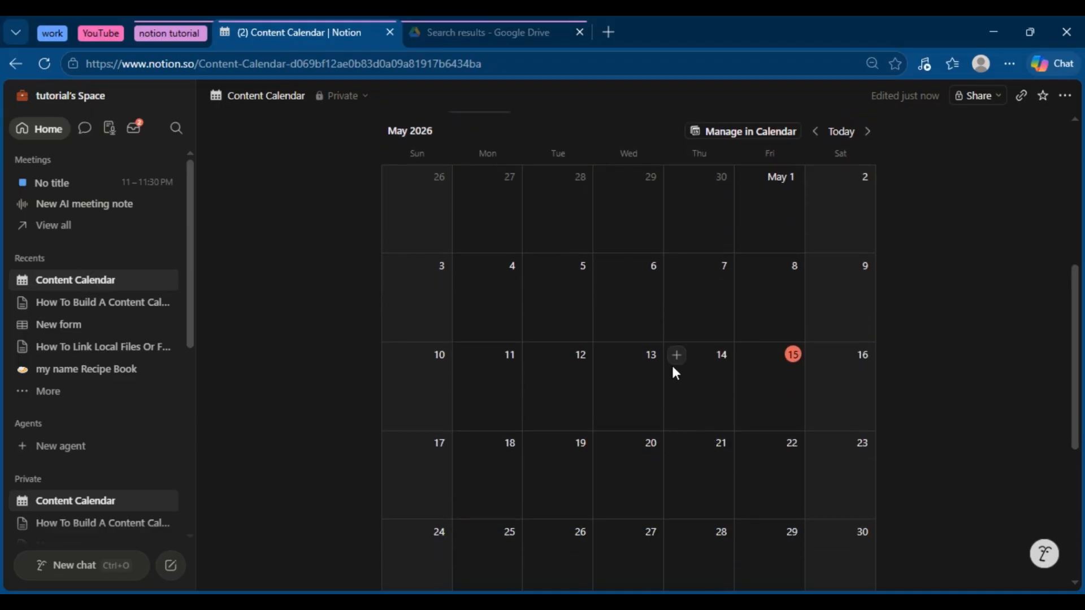
left_click(675, 362)
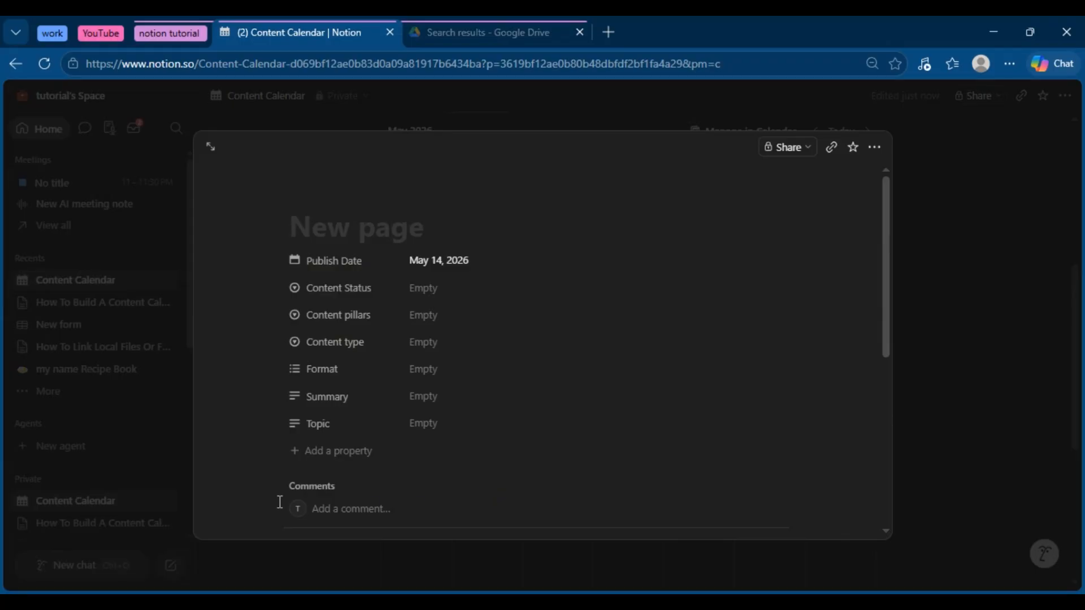
- Review the property types available for the May 14 entry without adding one, and close the entry
left_click(319, 450)
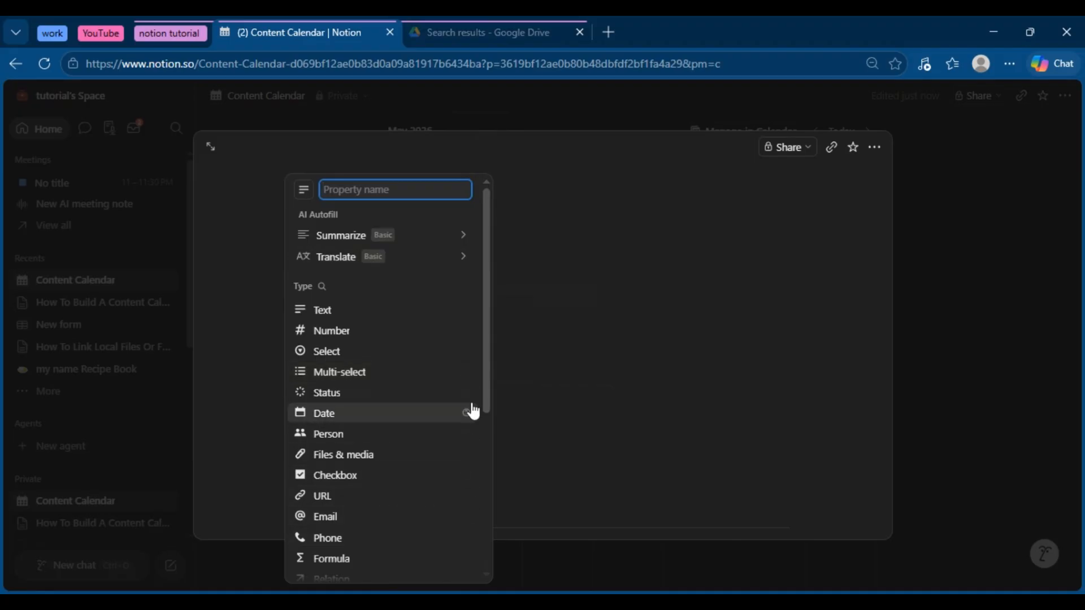
left_click_drag(487, 396, 489, 489)
left_click(692, 241)
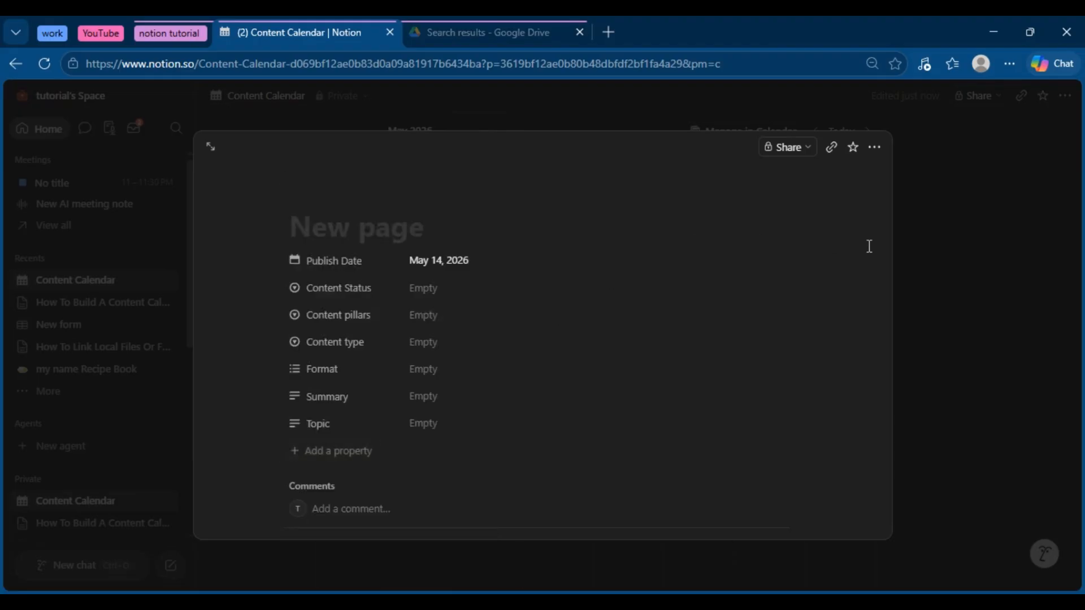
left_click(947, 349)
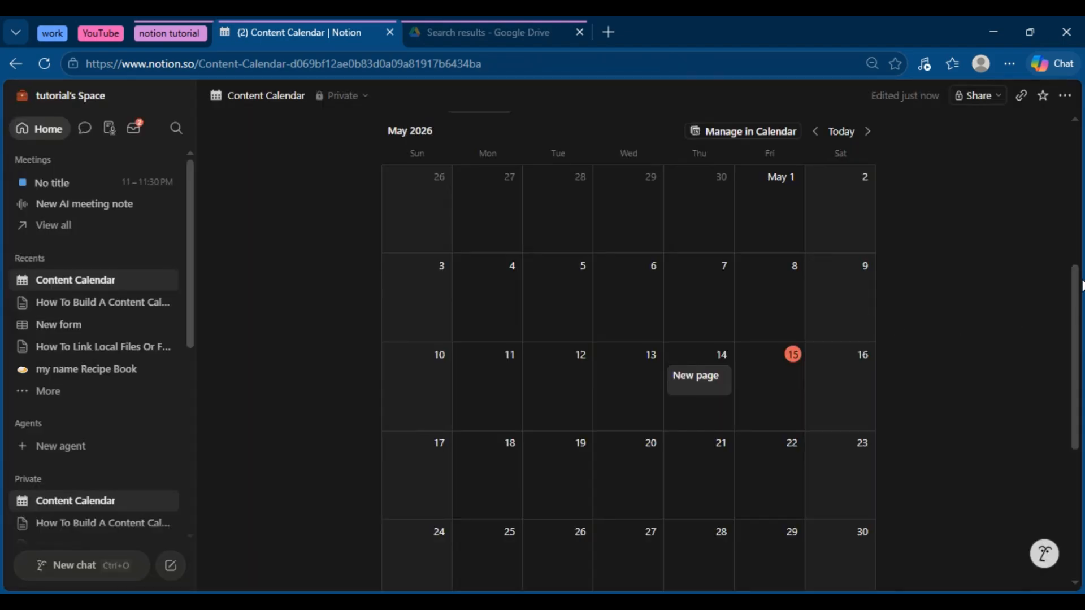
- Look over the upper part of the Content Calendar page and return to the "How To Build A Content Calendar" page
left_click_drag(1079, 285, 1037, 124)
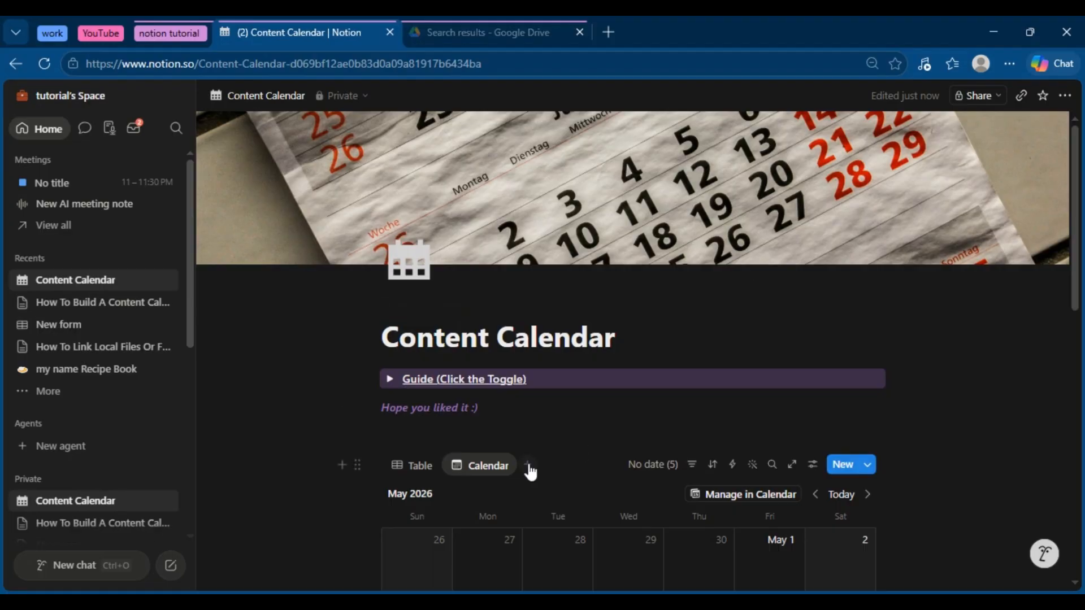
mouse_move(1075, 289)
left_mouse_down()
mouse_move(1079, 326)
mouse_move(1079, 291)
left_mouse_up()
left_click(136, 524)
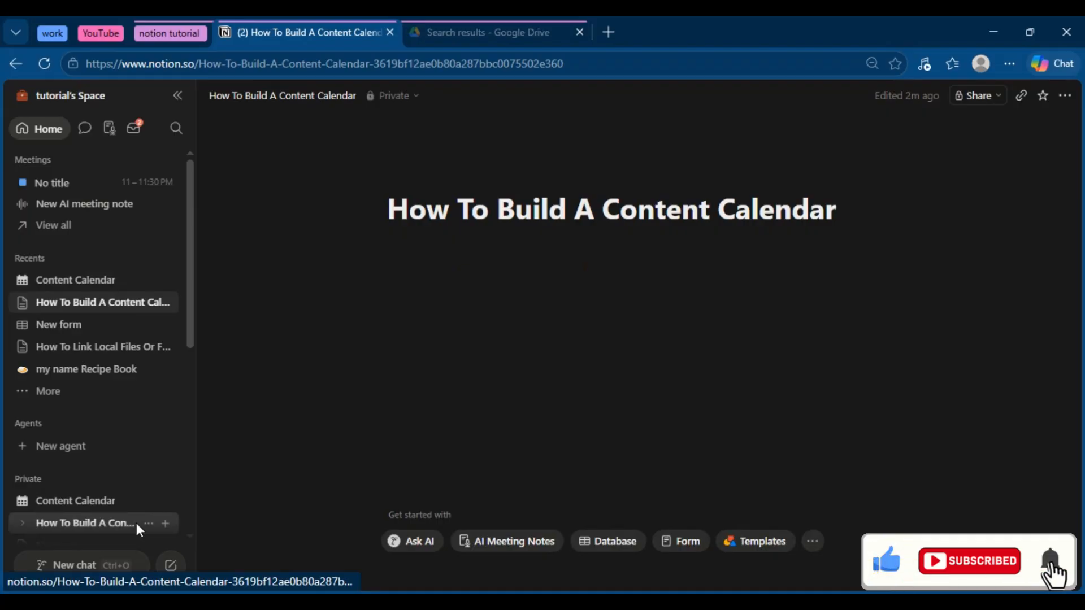